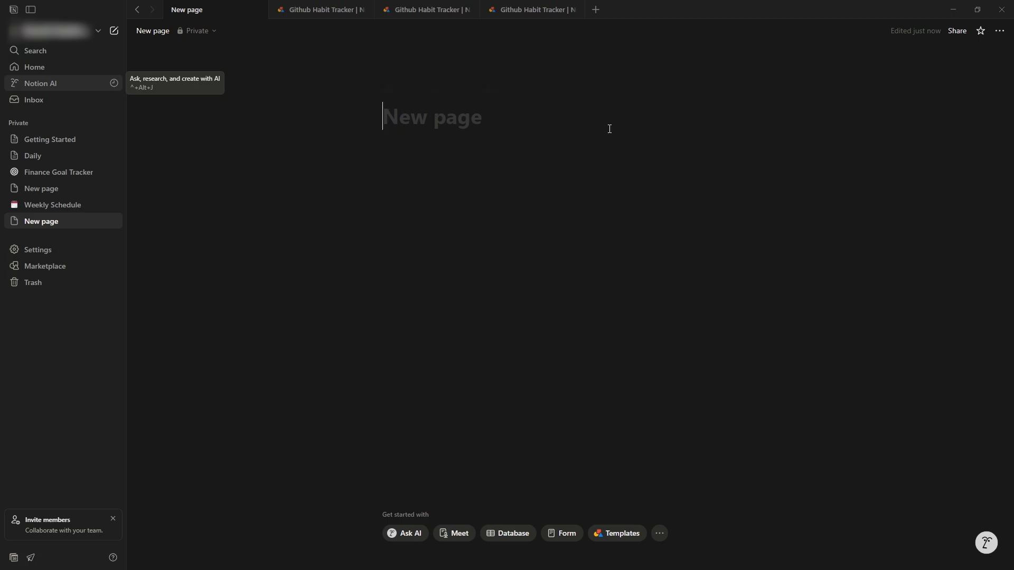
Title the new page "My Template" and have the AI fill it from the prompt "Make a template for finance tracking"
text(My Template)
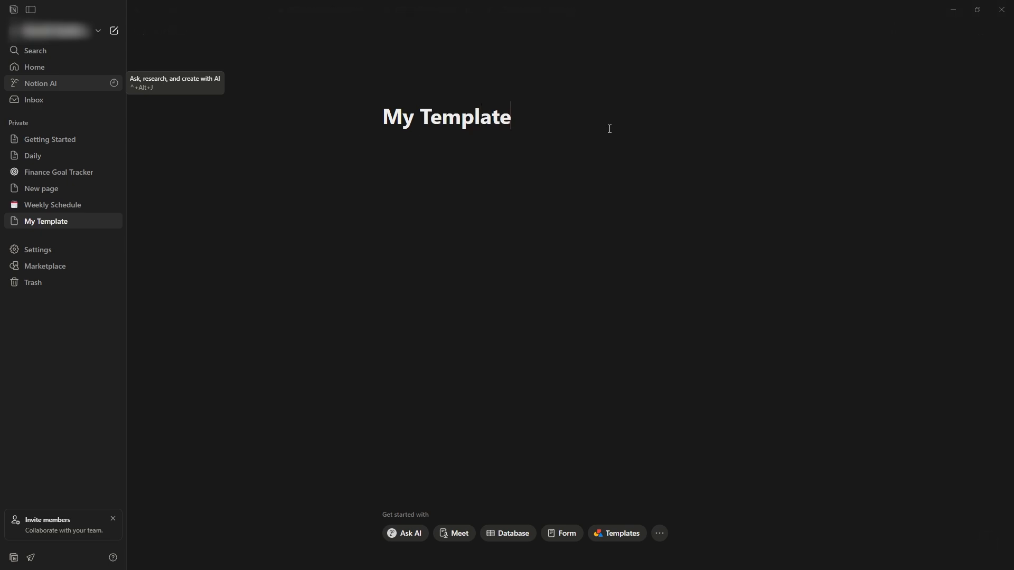
click(401, 161)
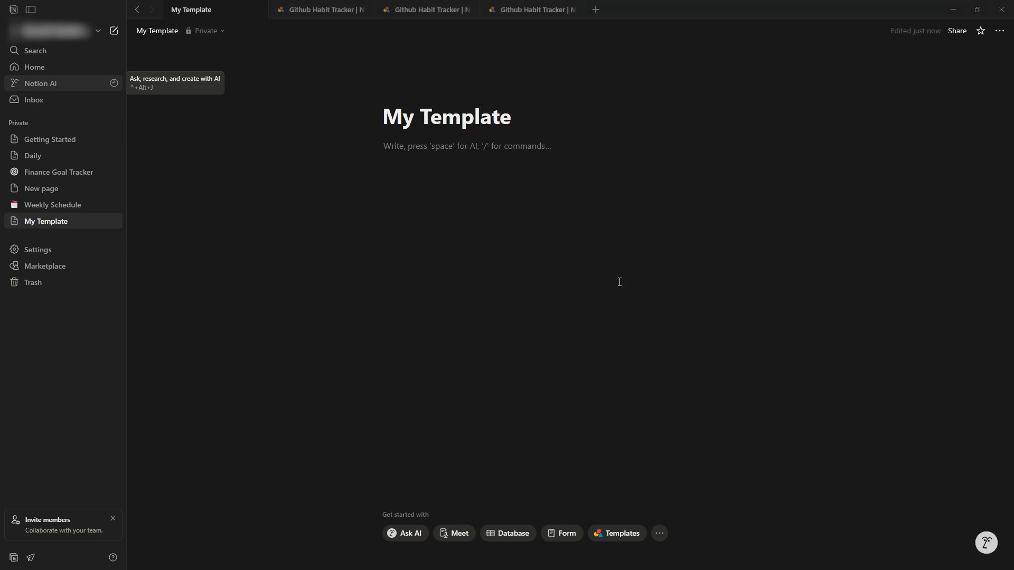
key(space)
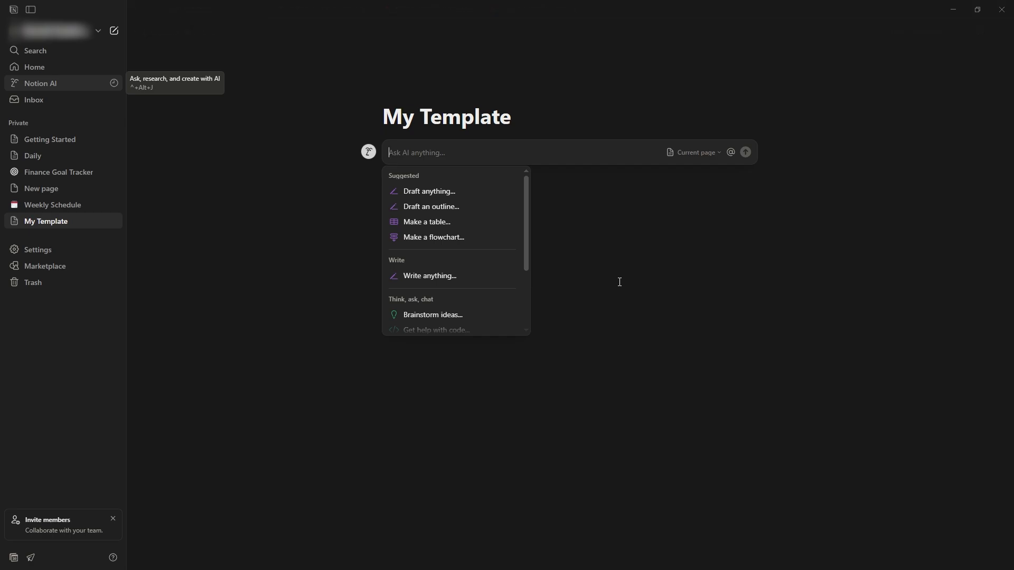
text(Make)
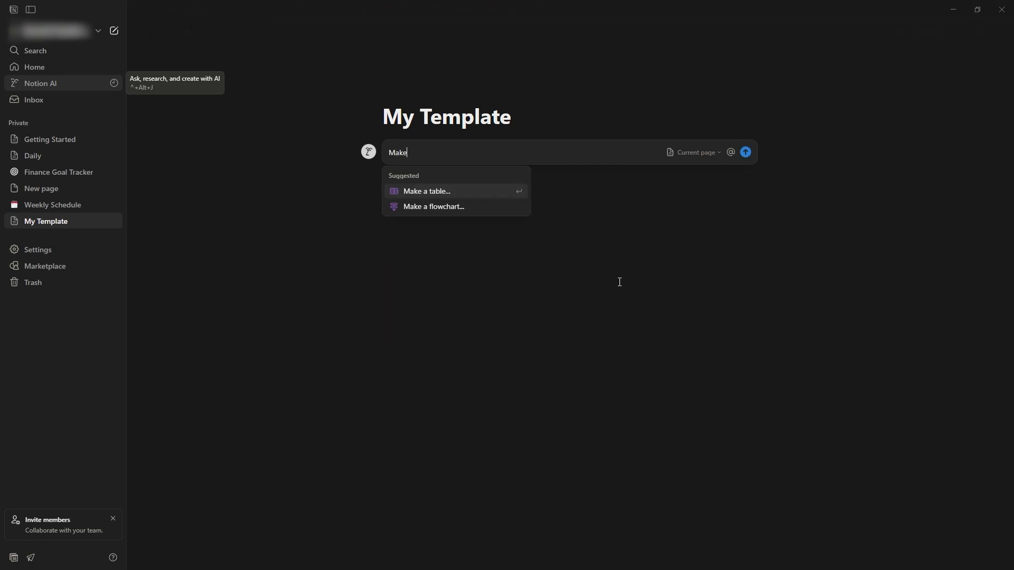
text( a template )
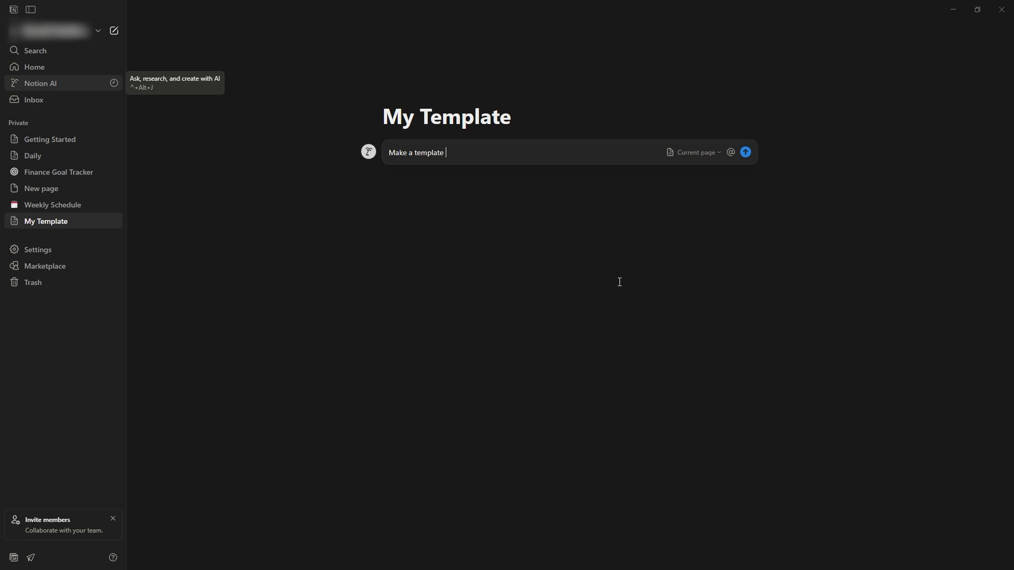
text(for finance tracking)
key(Return)
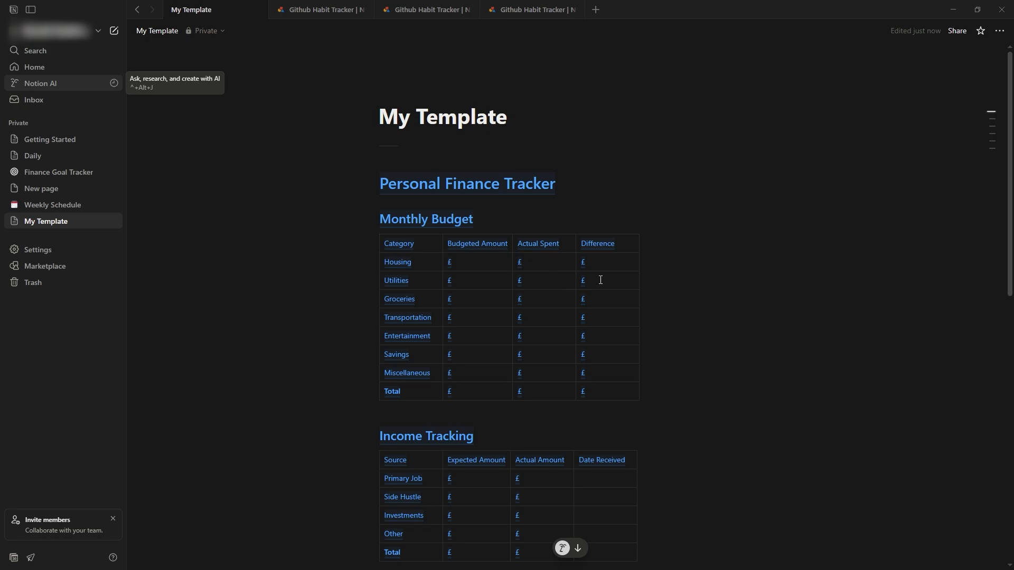
scroll(760, 301, down, 12)
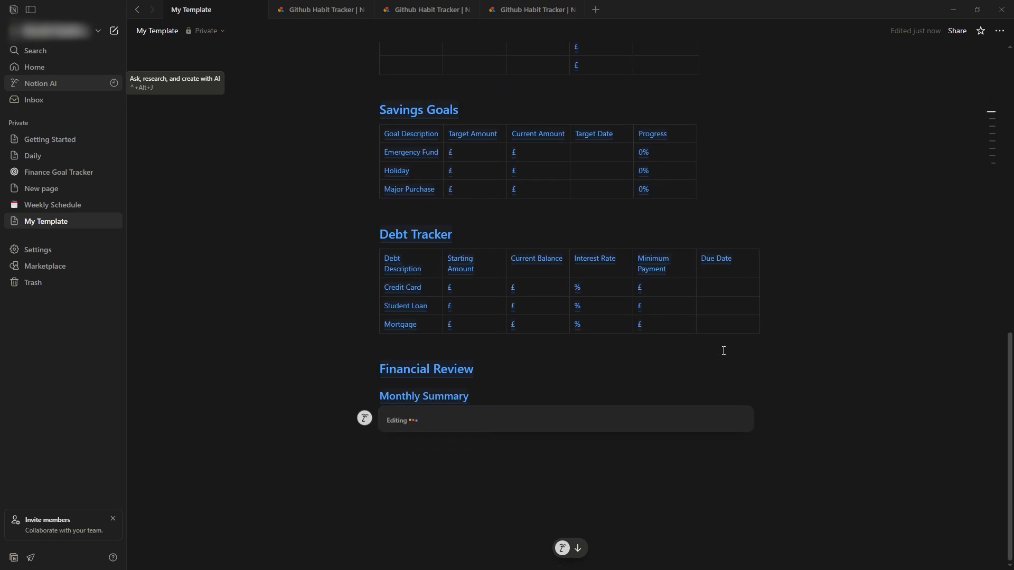
scroll(466, 425, down, 4)
scroll(672, 430, up, 18)
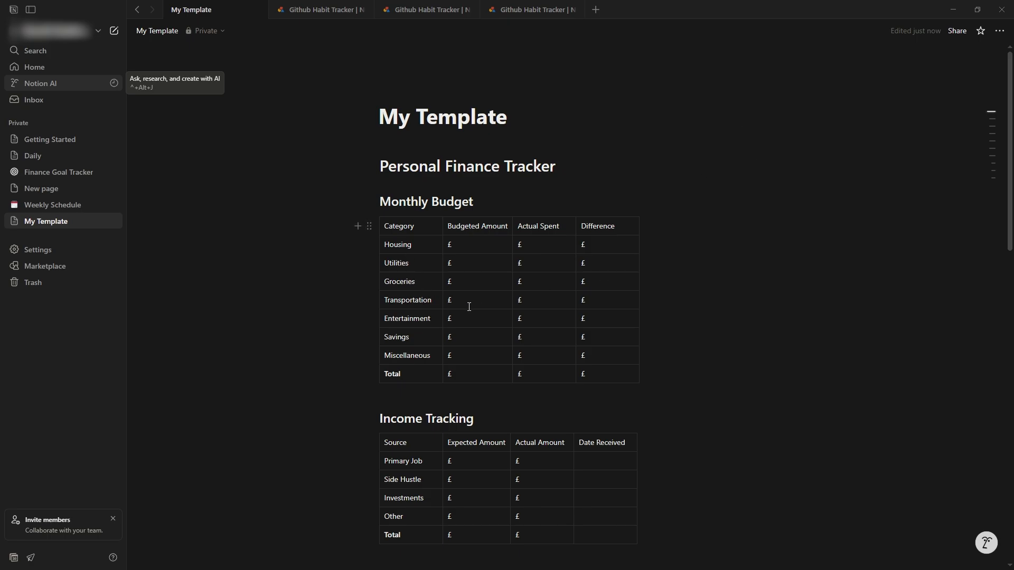
Switch to Gumroad and start creating a new product
click(947, 9)
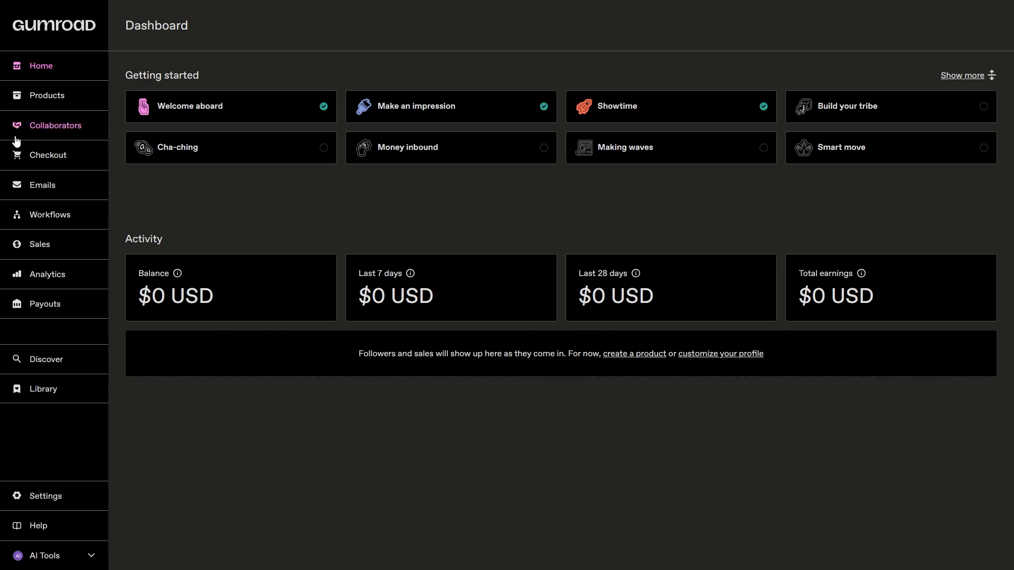
click(37, 95)
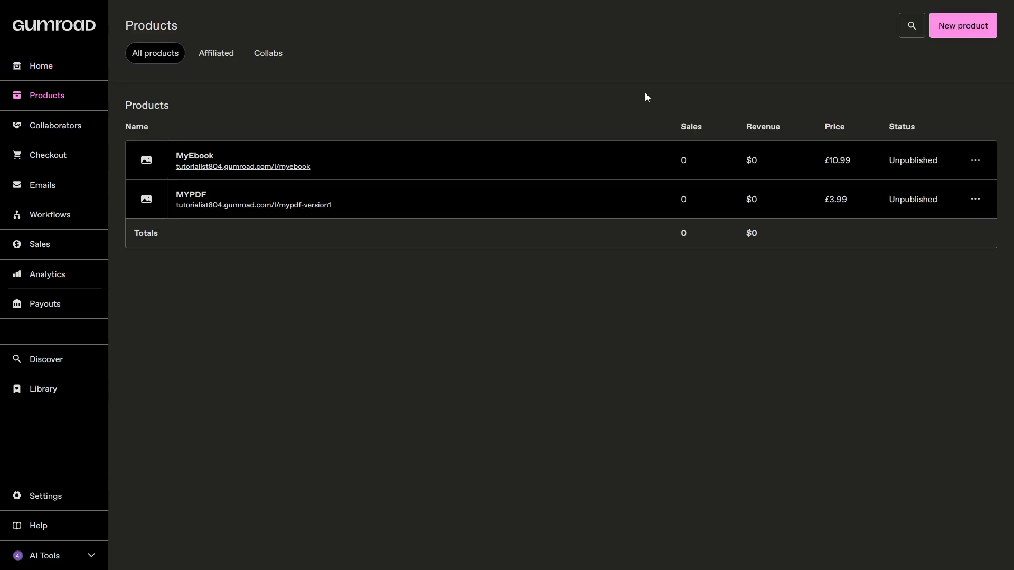
click(959, 24)
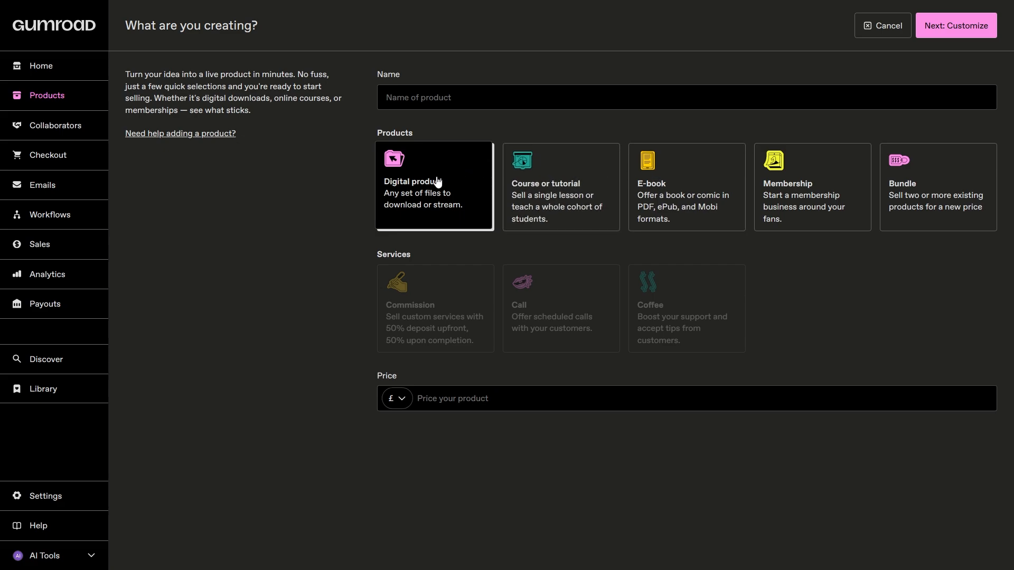
Name the digital product "Finance template", price it at £12.99 and continue to its customization page
click(431, 97)
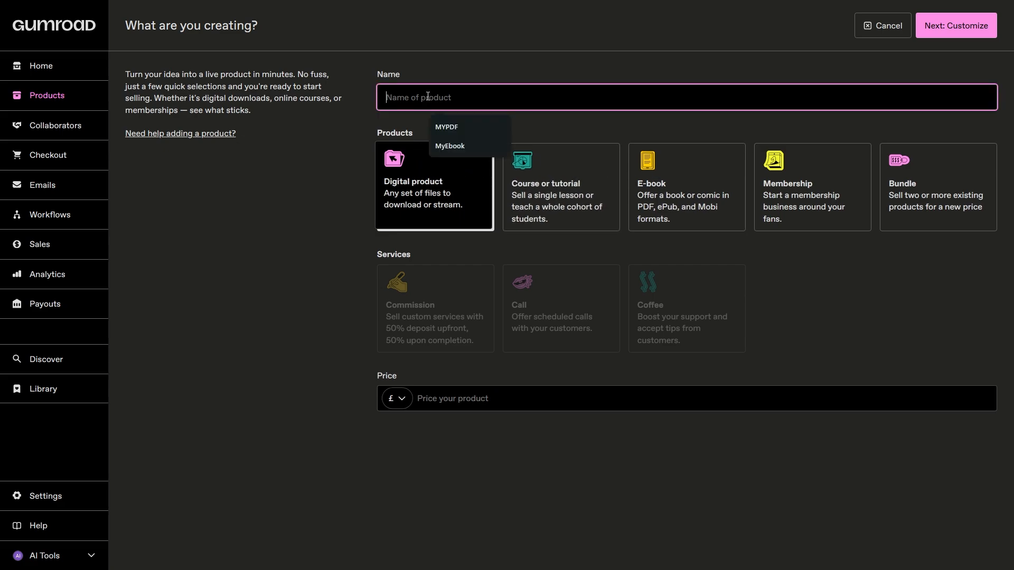
text(Fin)
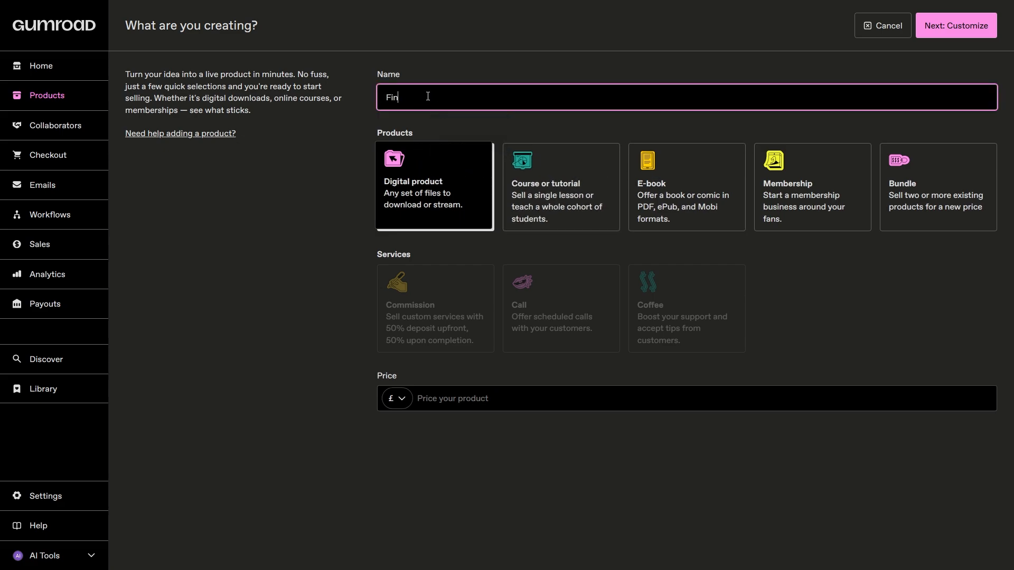
text(ance template)
click(449, 399)
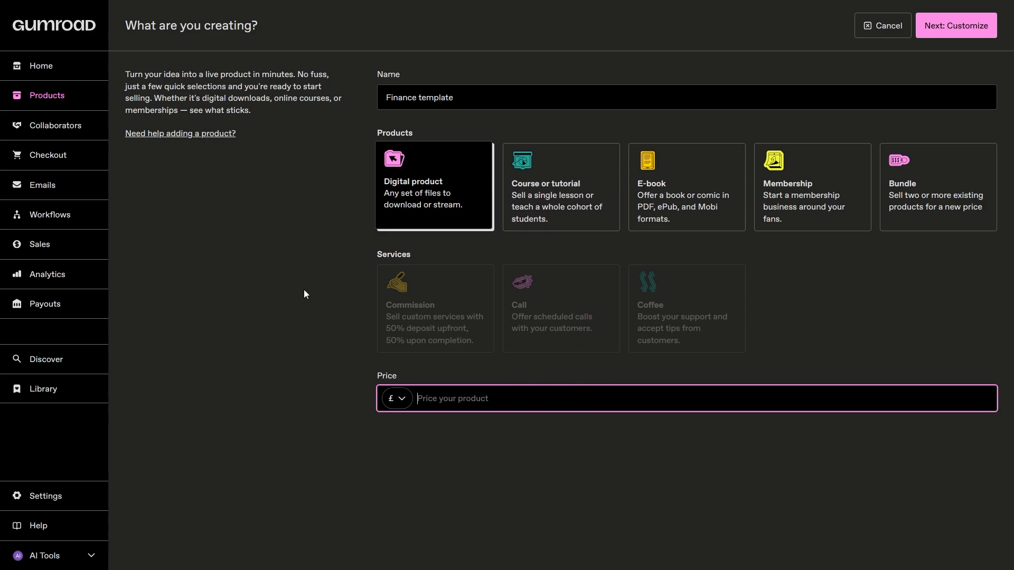
text(12.99)
click(396, 477)
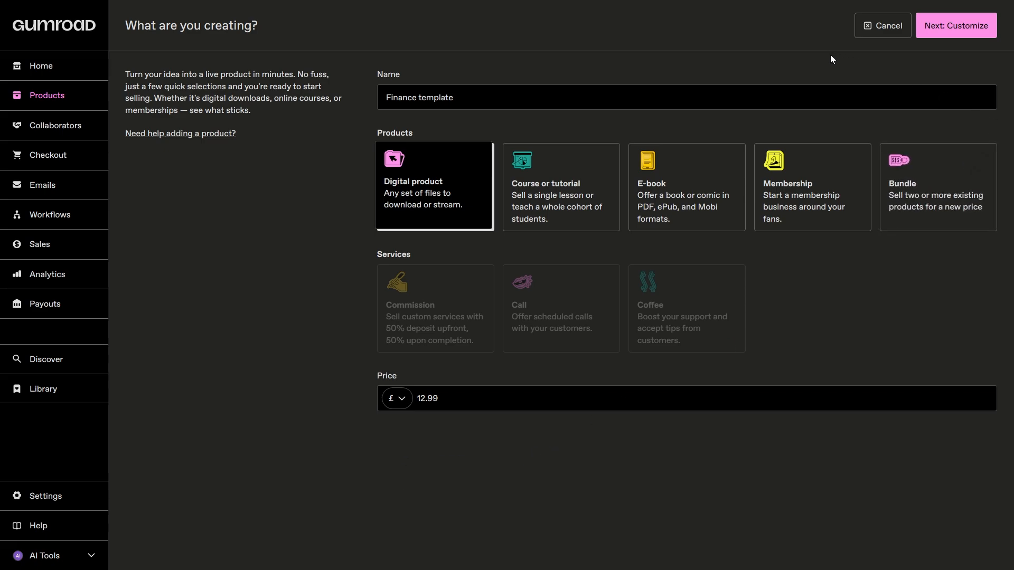
click(962, 30)
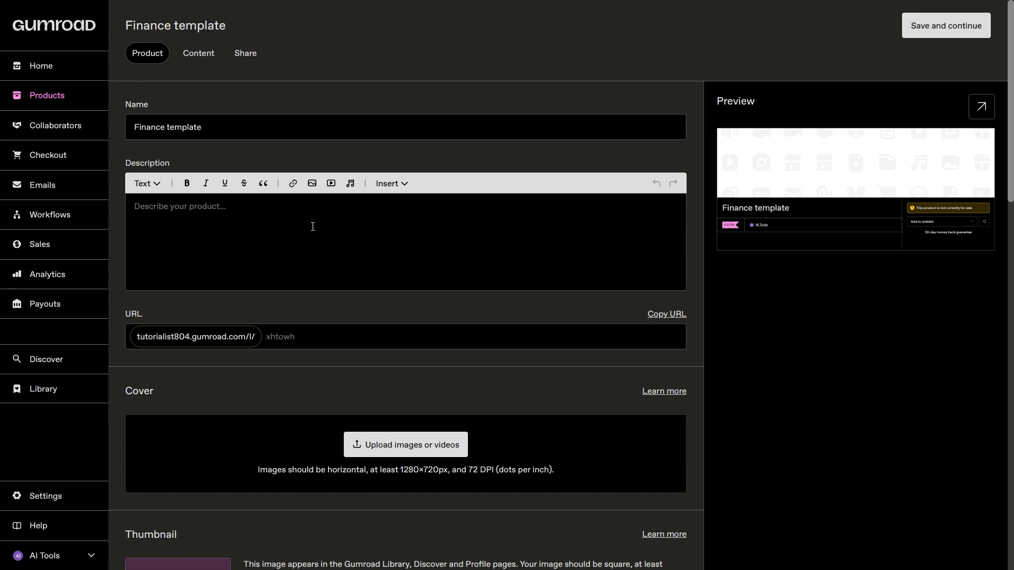
Review the product's description, URL, cover, thumbnail, product info, integrations and pricing sections
click(249, 238)
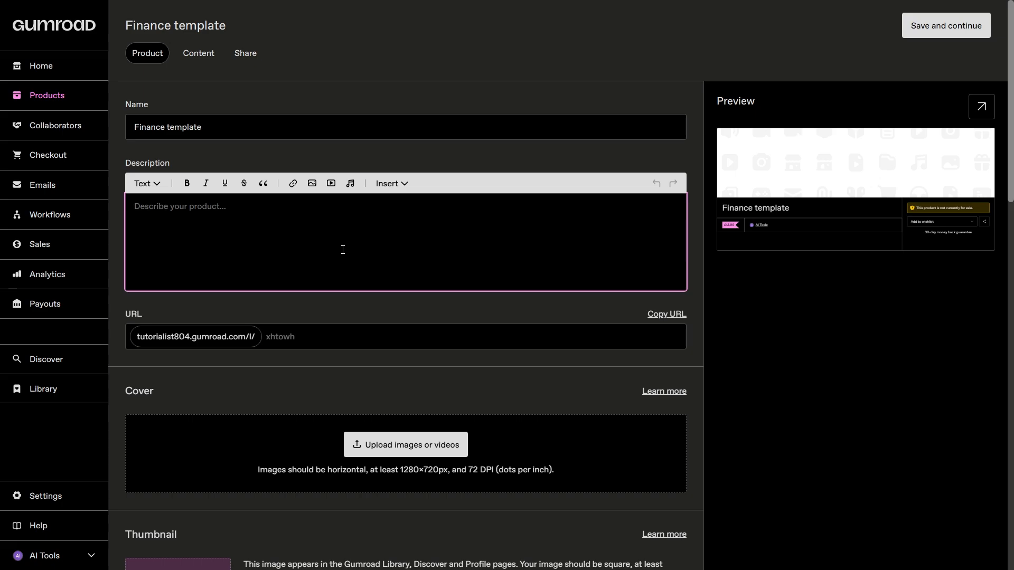
click(357, 336)
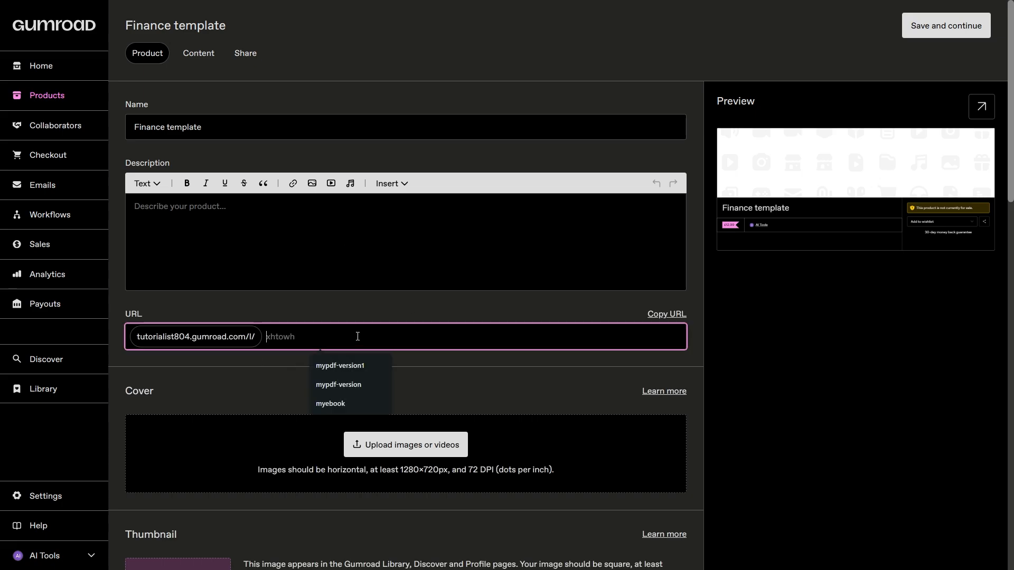
click(552, 376)
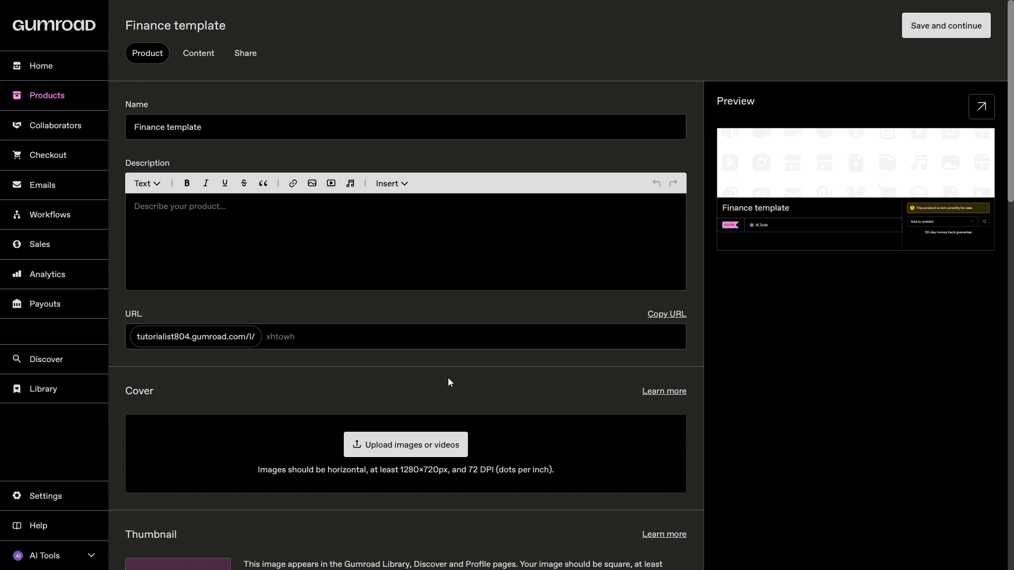
scroll(449, 380, down, 4)
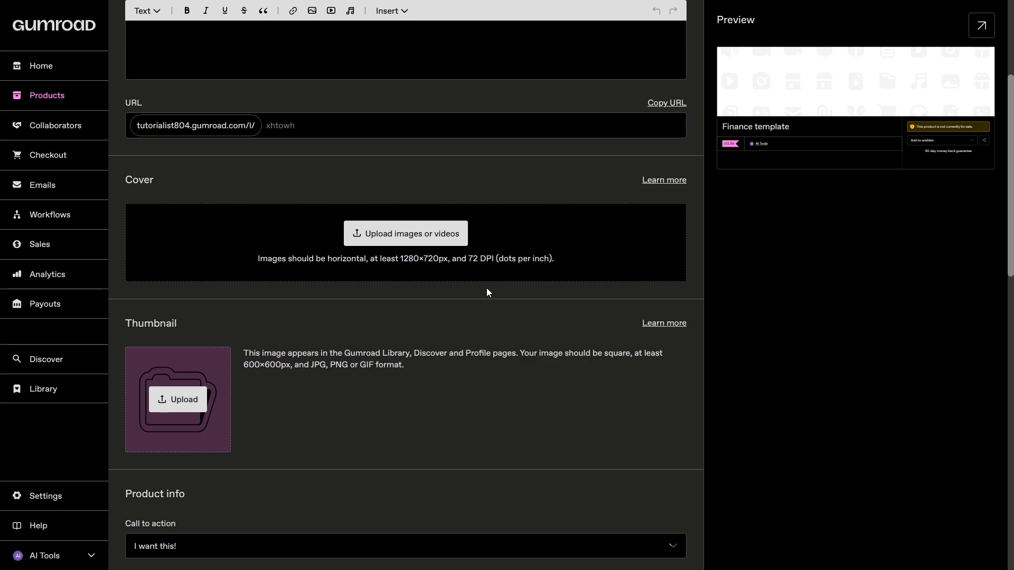
scroll(487, 293, up, 2)
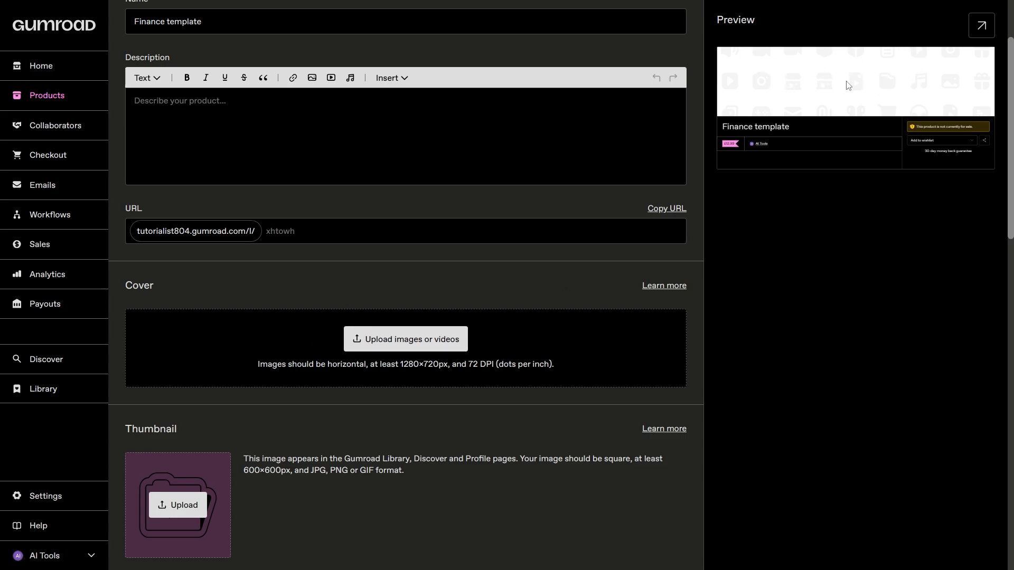
scroll(601, 240, down, 3)
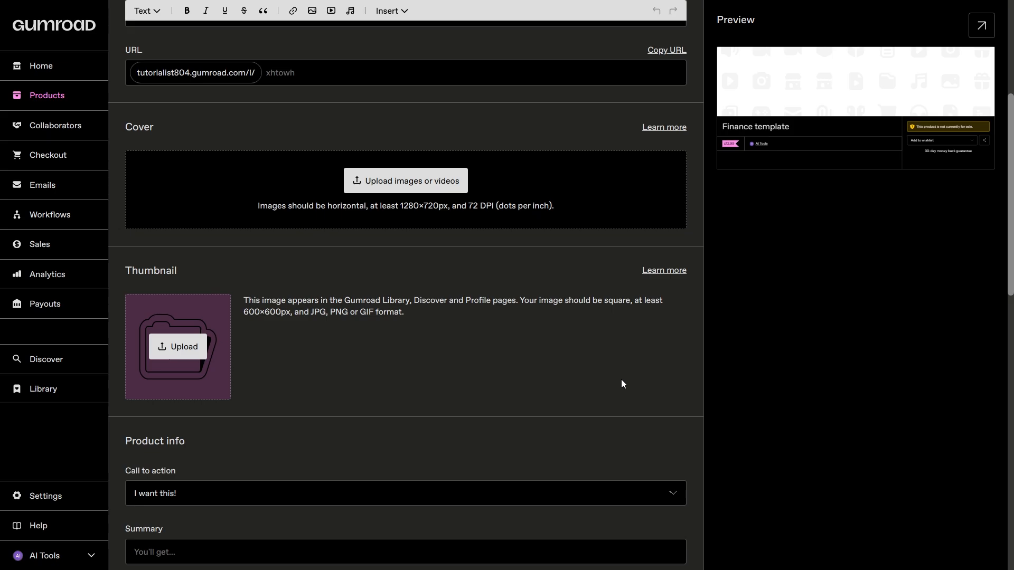
scroll(621, 380, down, 4)
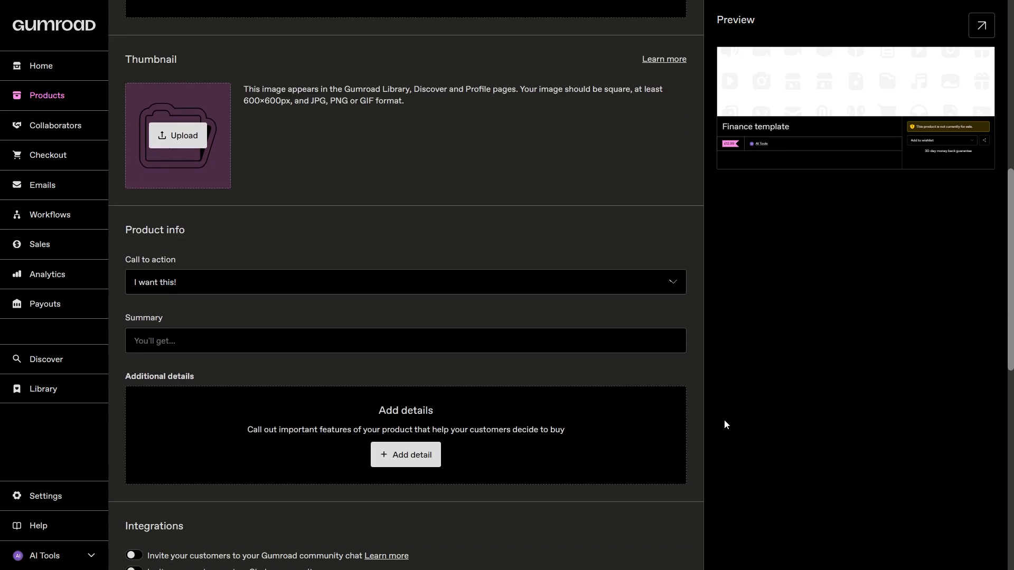
scroll(639, 432, down, 2)
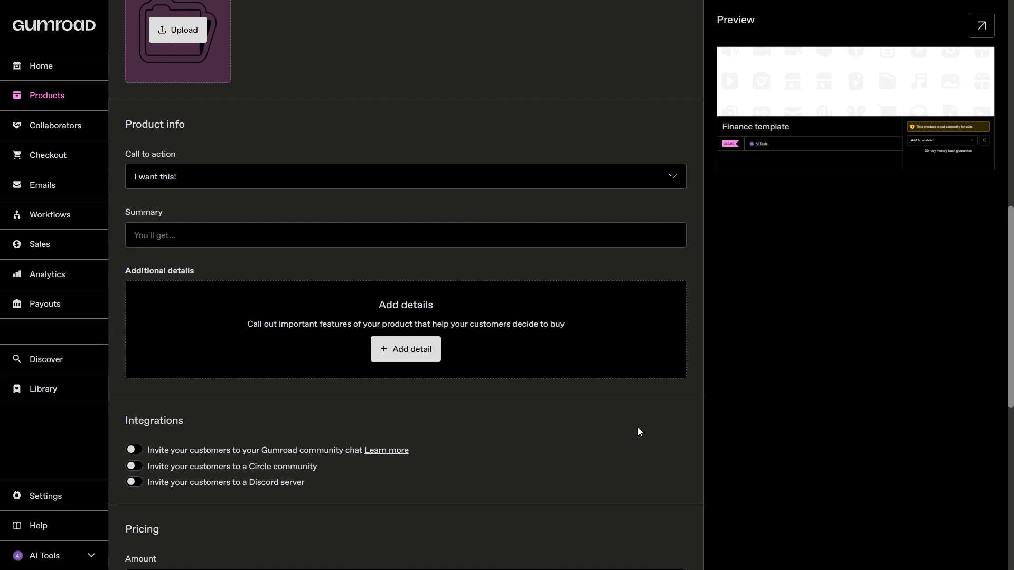
scroll(637, 430, down, 2)
scroll(625, 347, up, 2)
scroll(257, 243, down, 6)
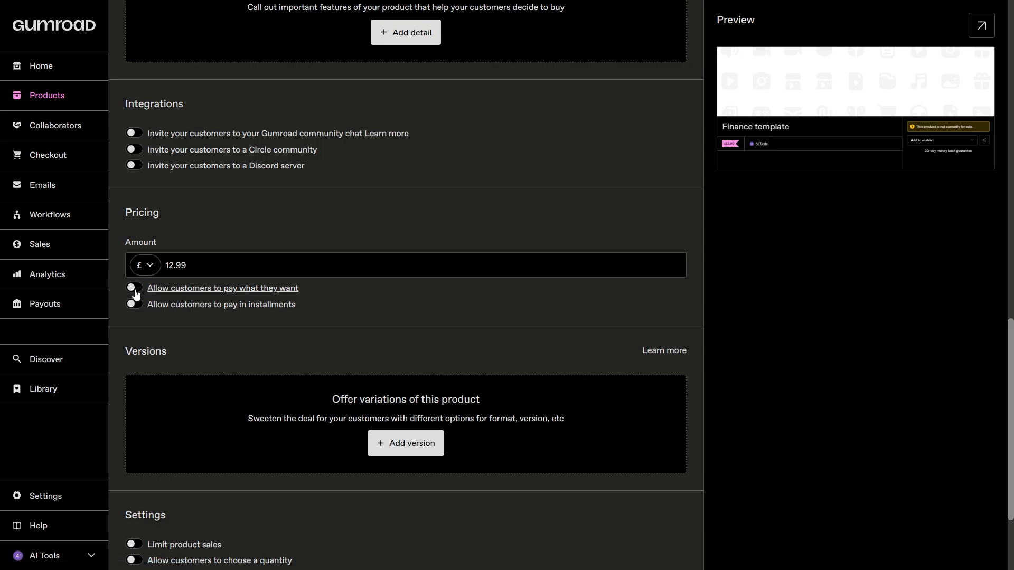
Try the pay-what-they-want and installment payment options, turning each one back off
click(136, 291)
click(136, 289)
click(139, 306)
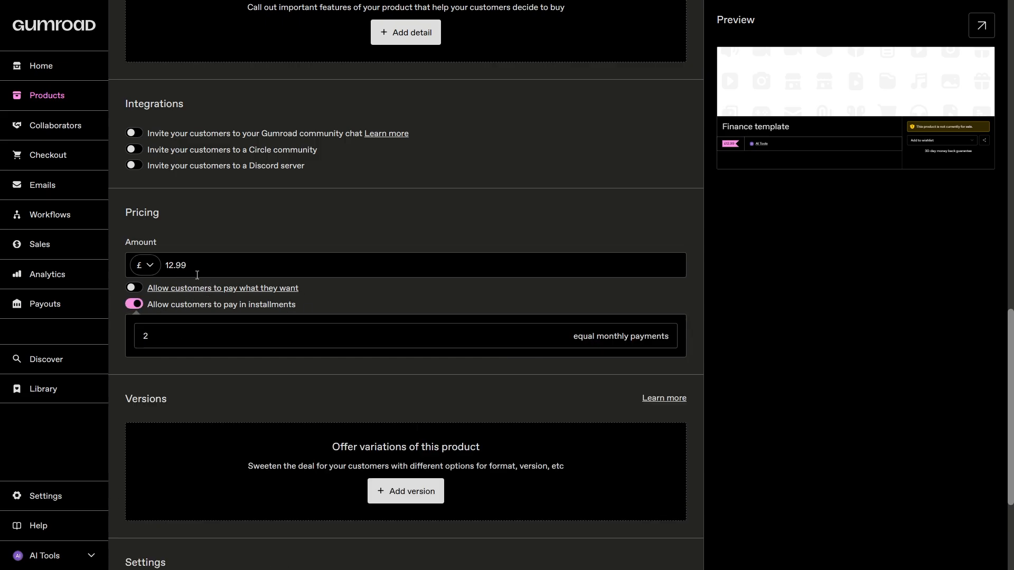
click(136, 304)
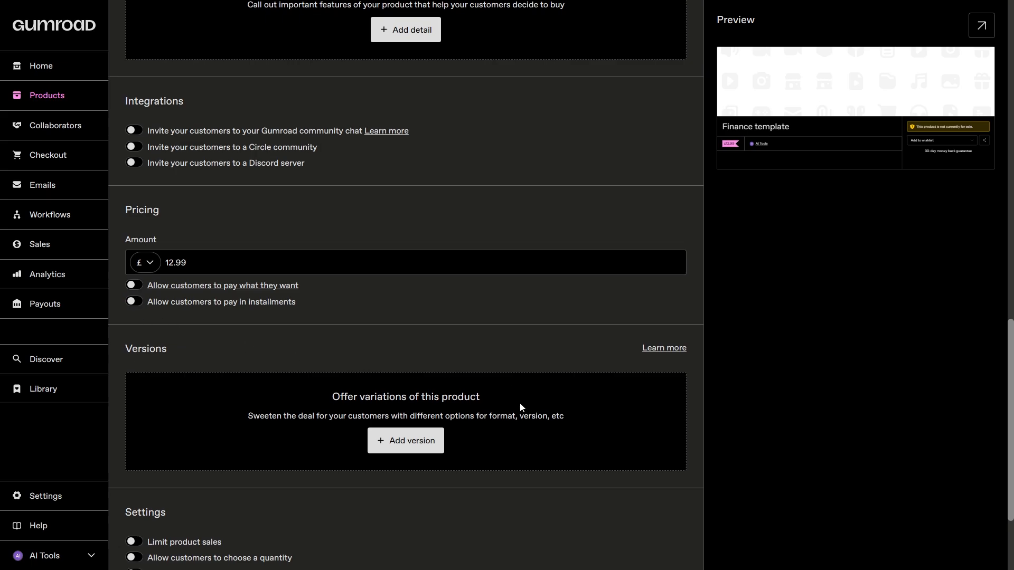
Check the remaining version and settings options, then save the product details and continue to its content
scroll(520, 409, down, 3)
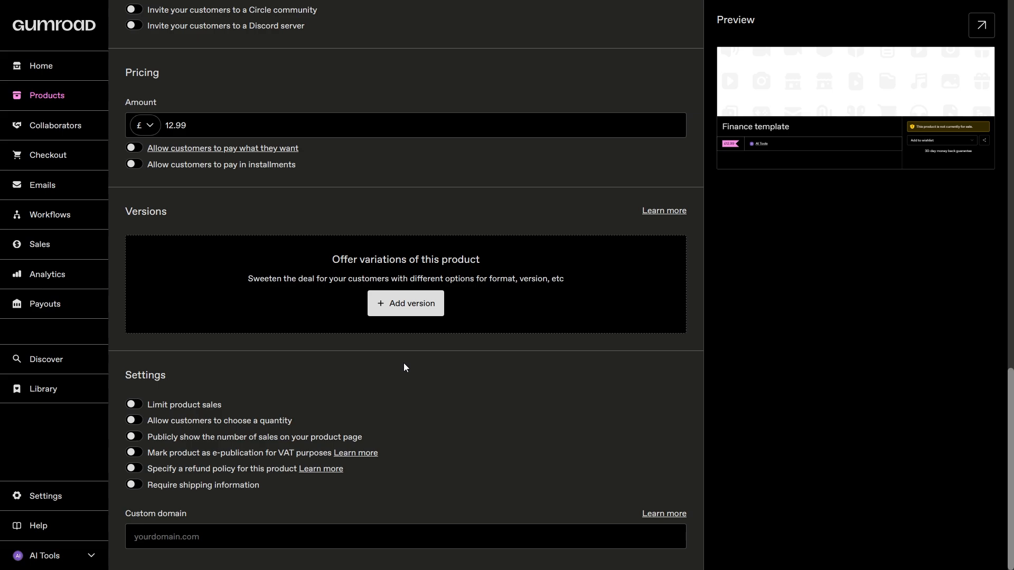
scroll(470, 369, up, 15)
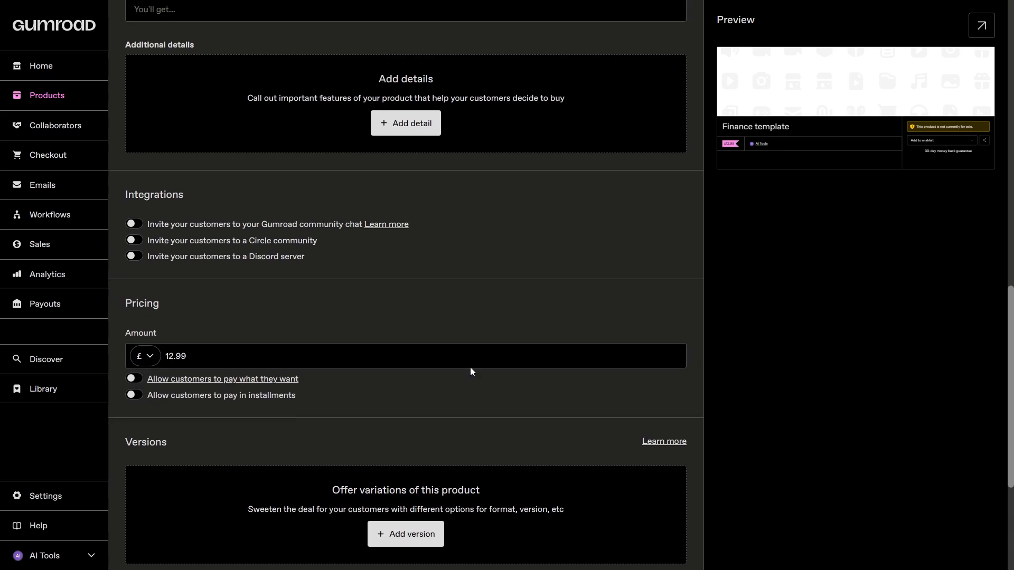
scroll(480, 364, up, 1)
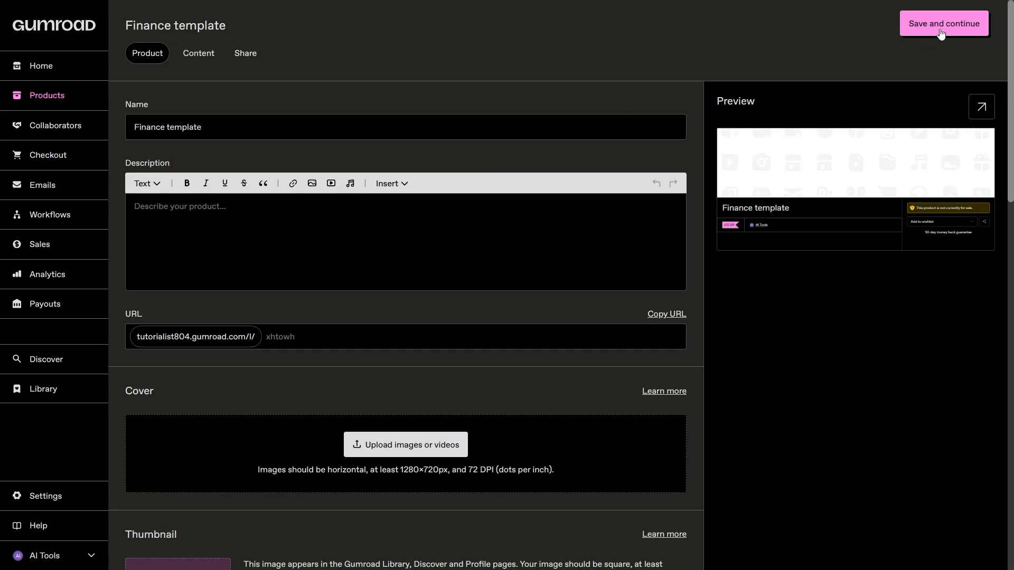
click(941, 33)
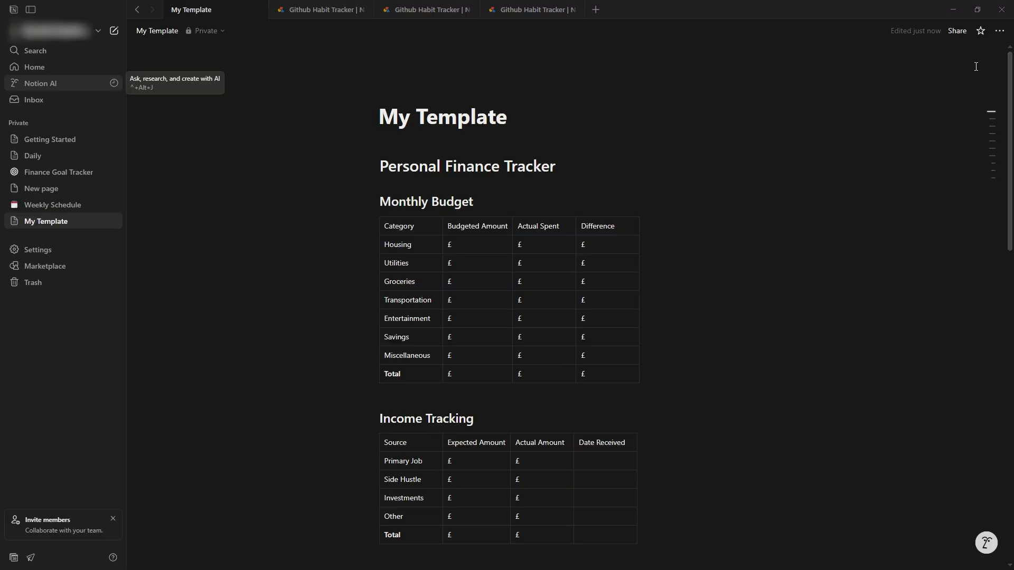
Switch to Notion, copy the share link of the My Template page and paste it into the Gumroad product content
click(962, 34)
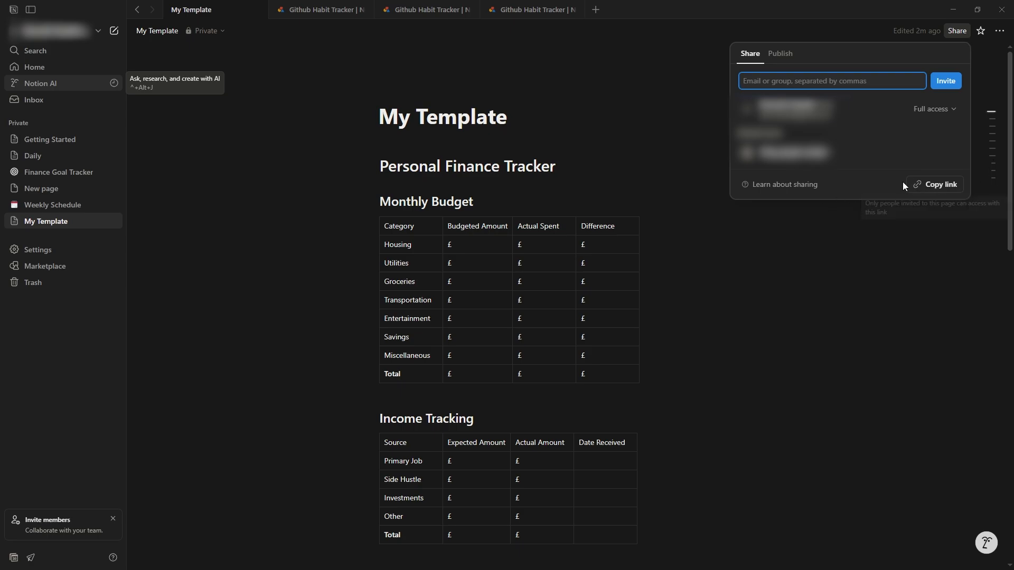
click(937, 189)
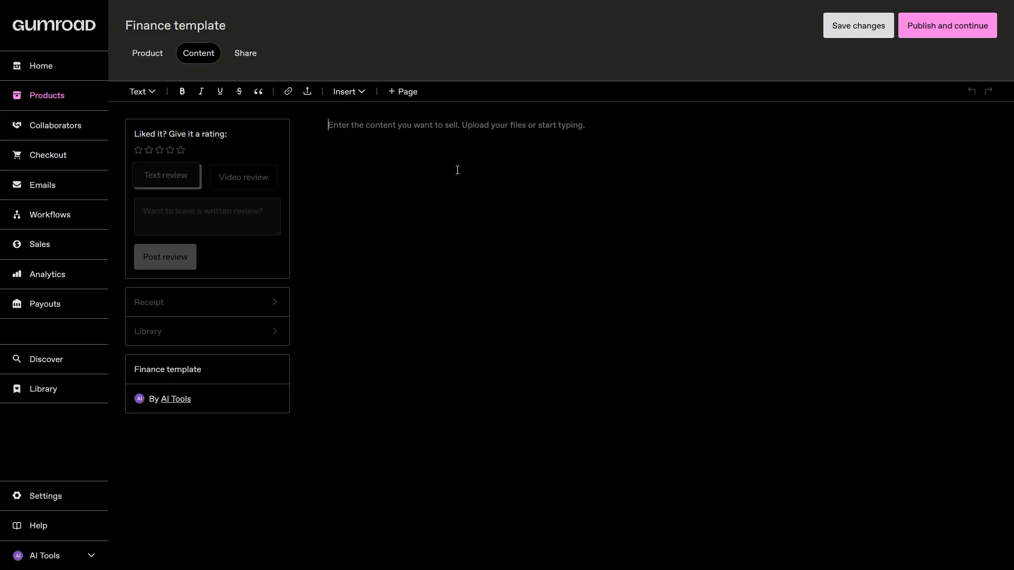
key(ctrl+v)
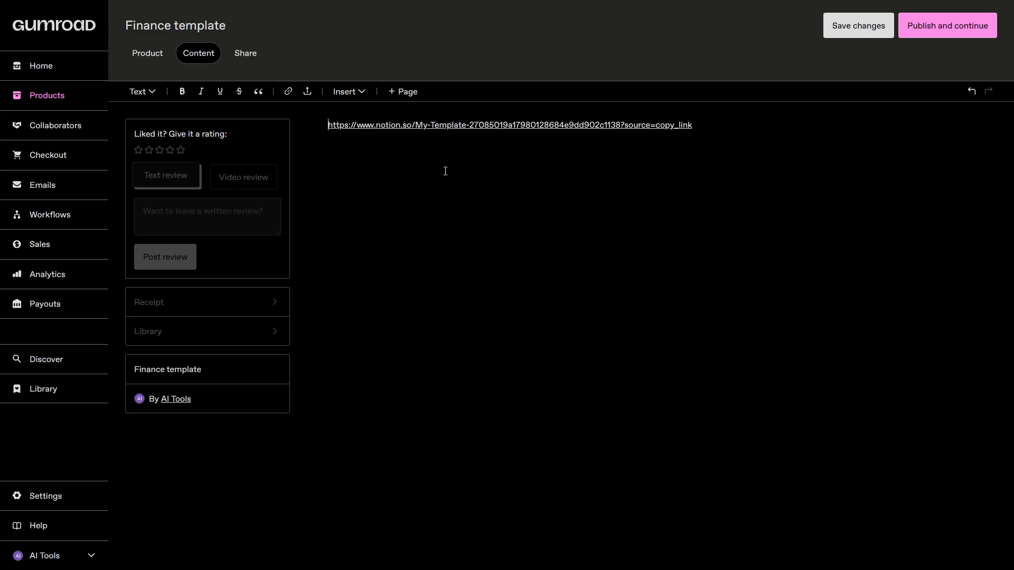
Replace the content with "Here is the notion template" followed by the copied page link, and publish the product
key(ctrl+a)
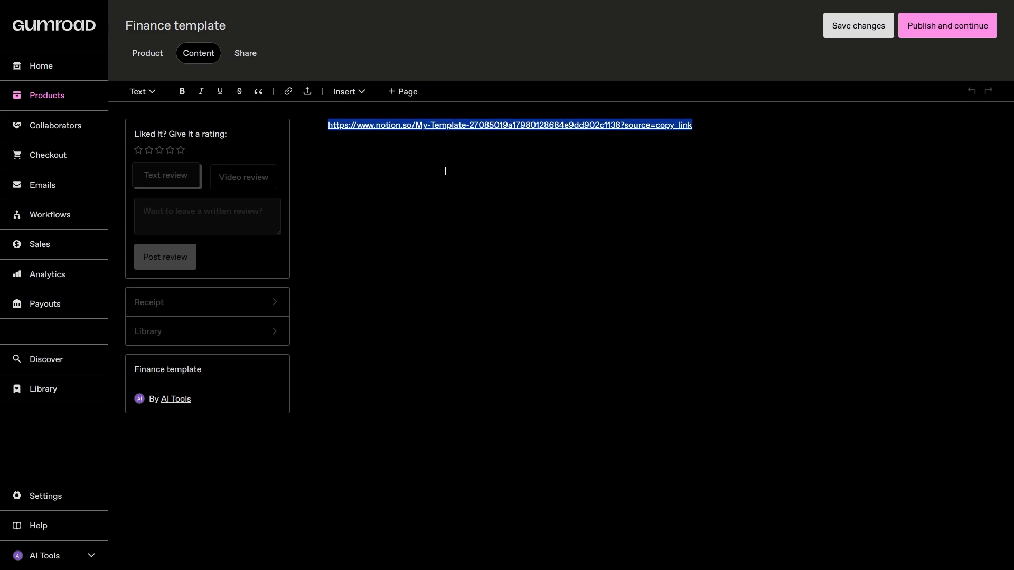
text(Here is the)
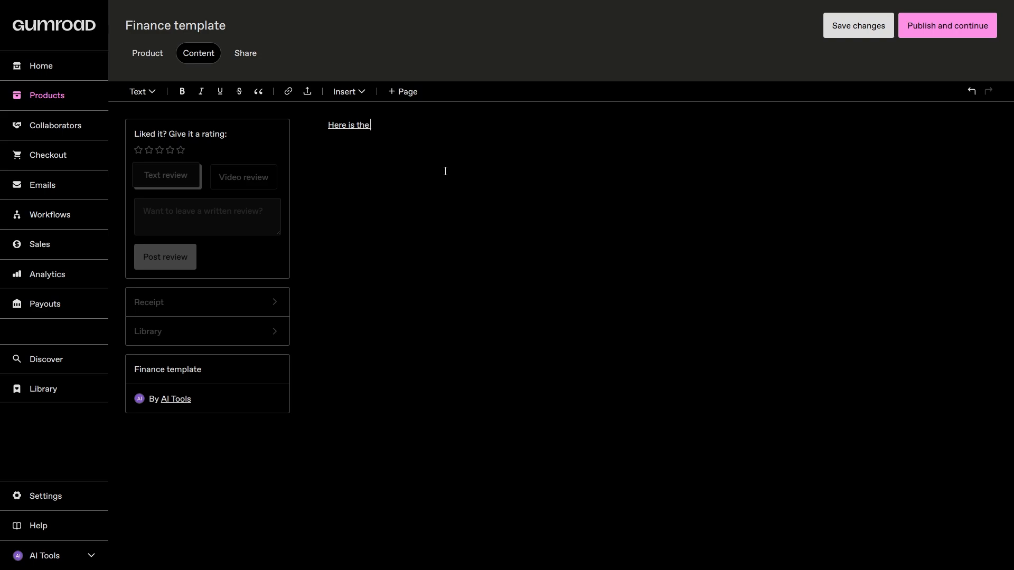
text( notion template)
key(ctrl+v)
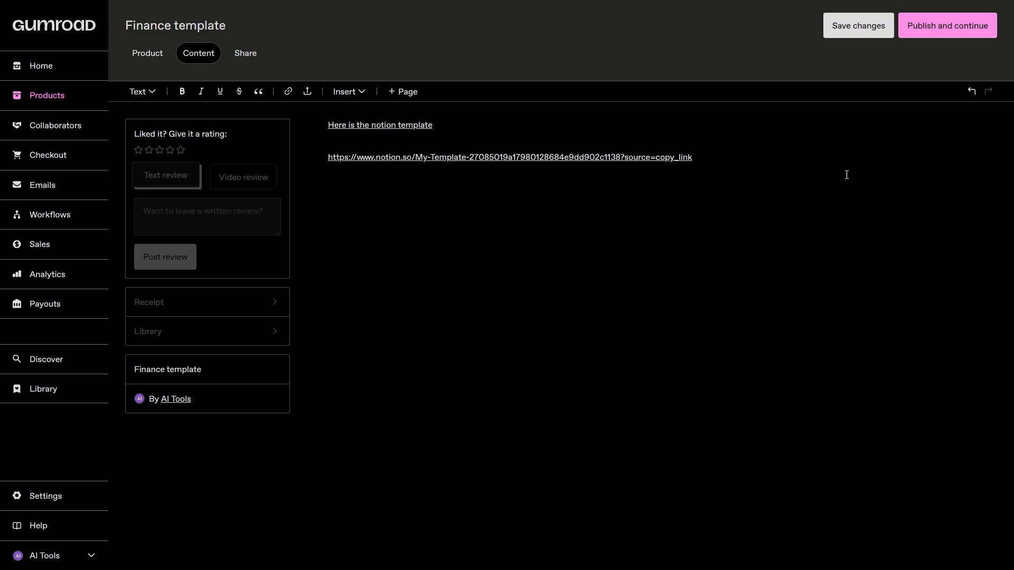
click(939, 33)
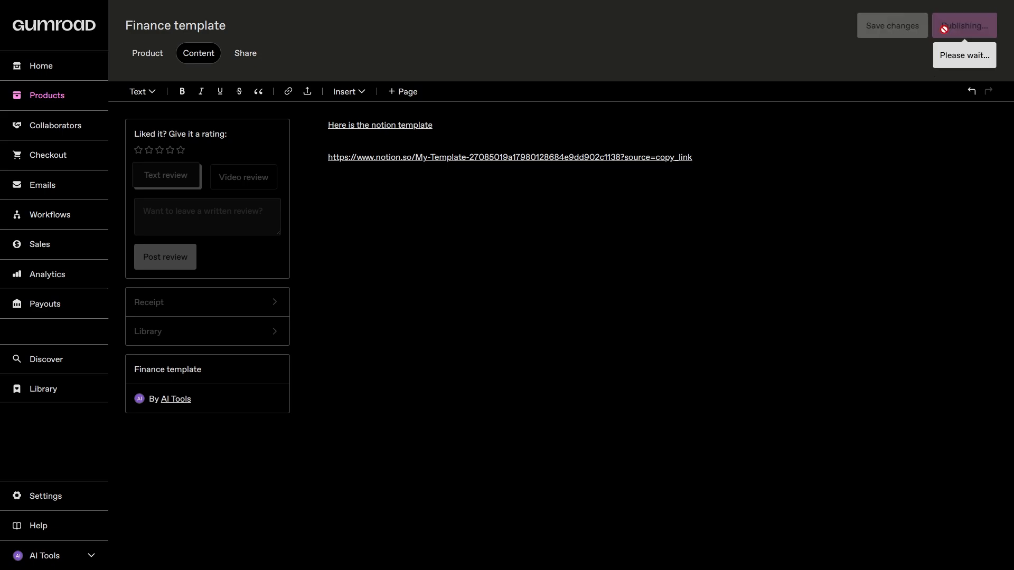